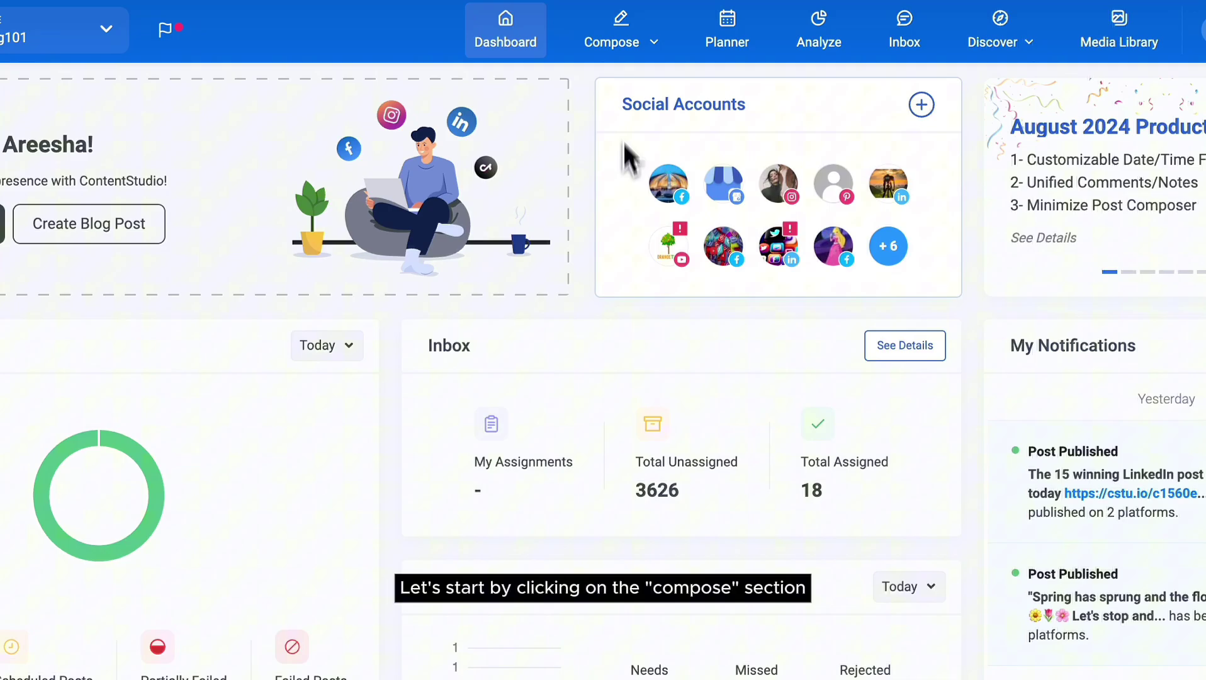
Start a new social post for the Stella from Solaria Facebook page and show the media options.
click(617, 38)
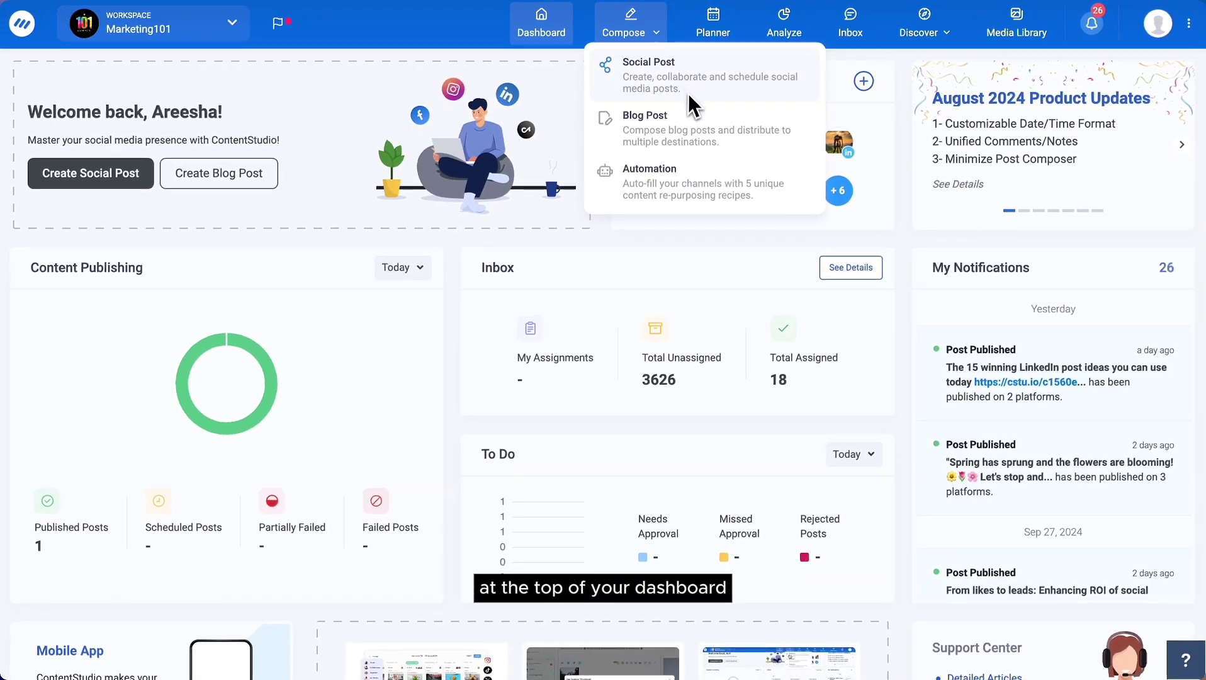
click(694, 106)
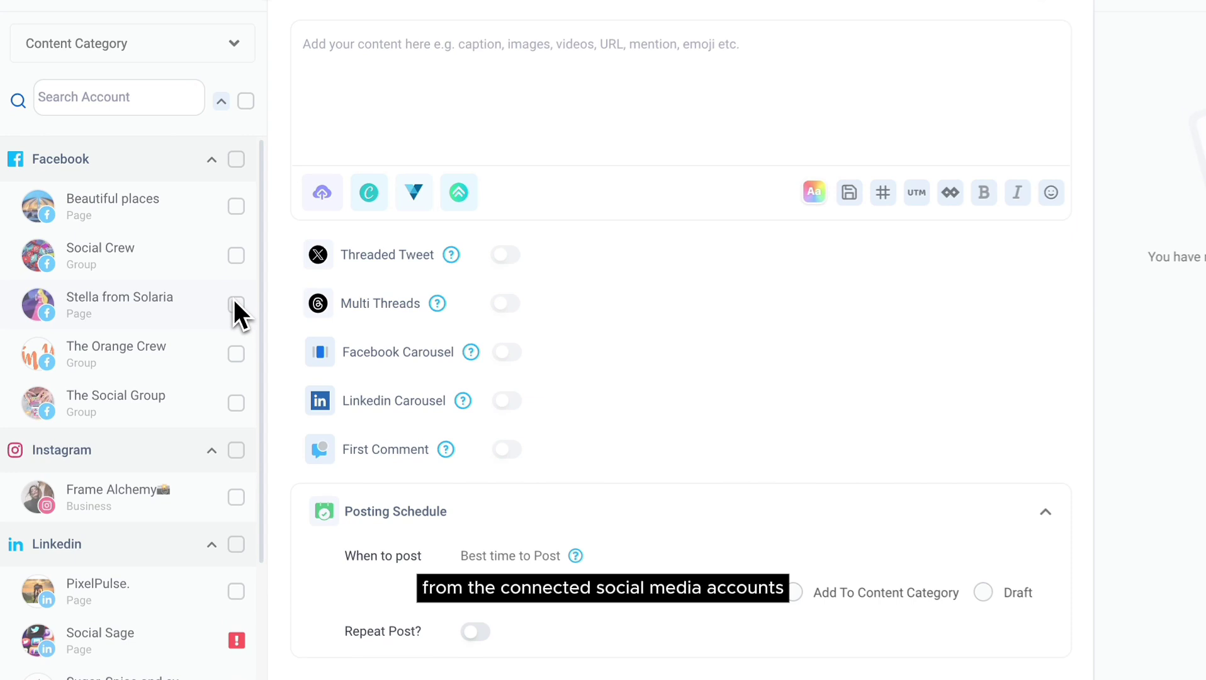
click(186, 277)
click(258, 190)
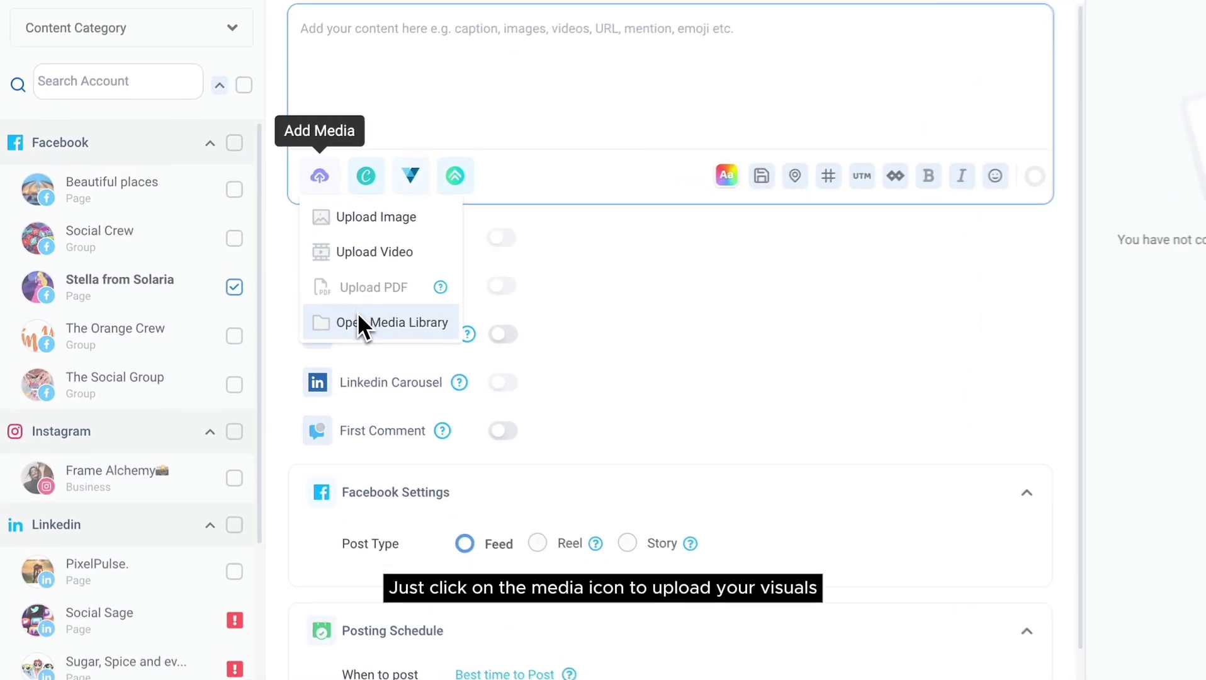
Attach an image from the Media Library to the Stella from Solaria post.
click(283, 304)
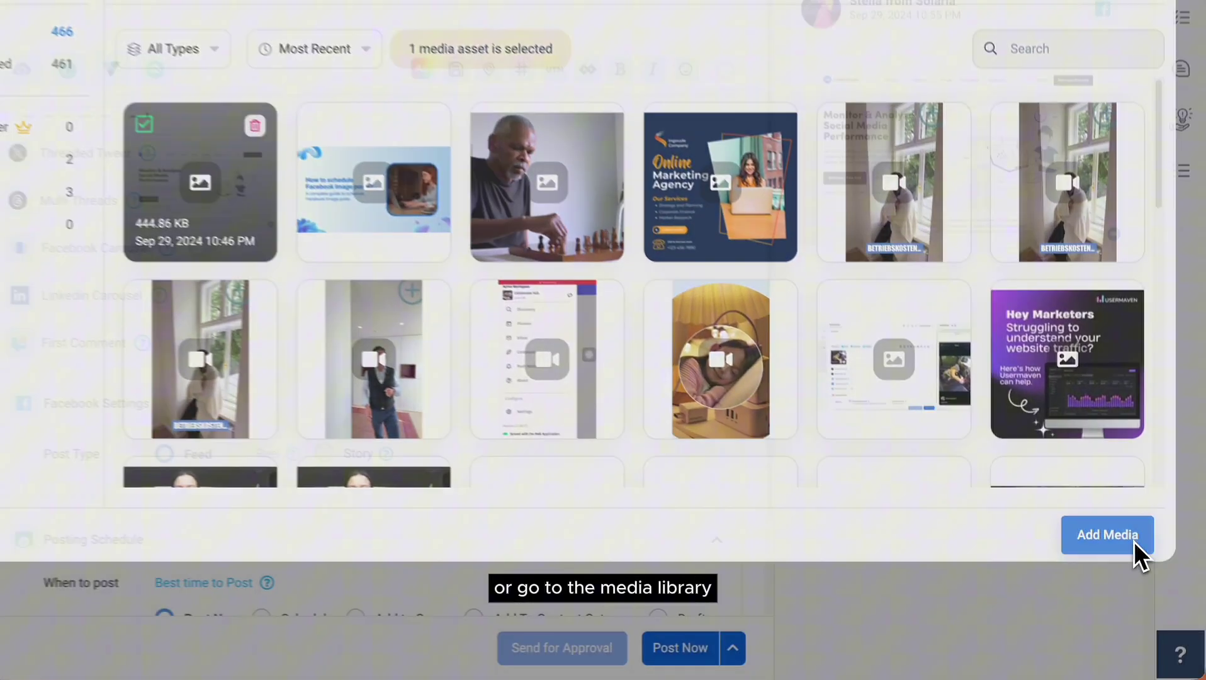
click(1154, 570)
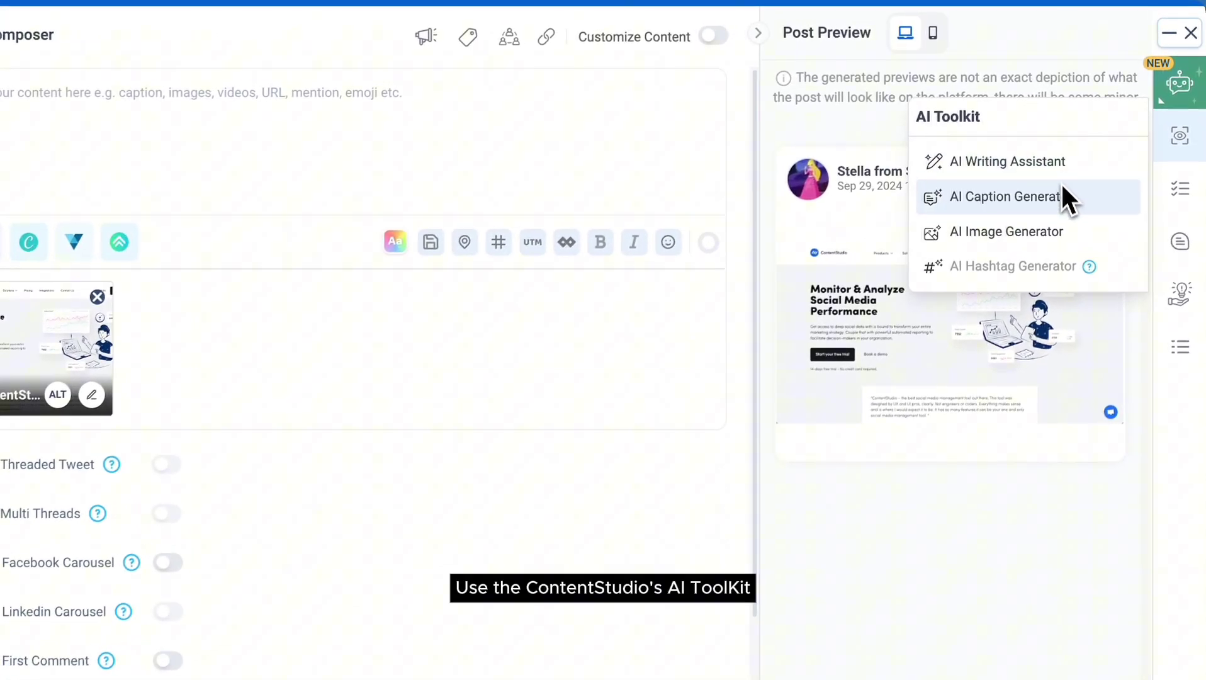
Generate Informative AI captions with emoji about ContentStudio's analytical features.
click(1092, 154)
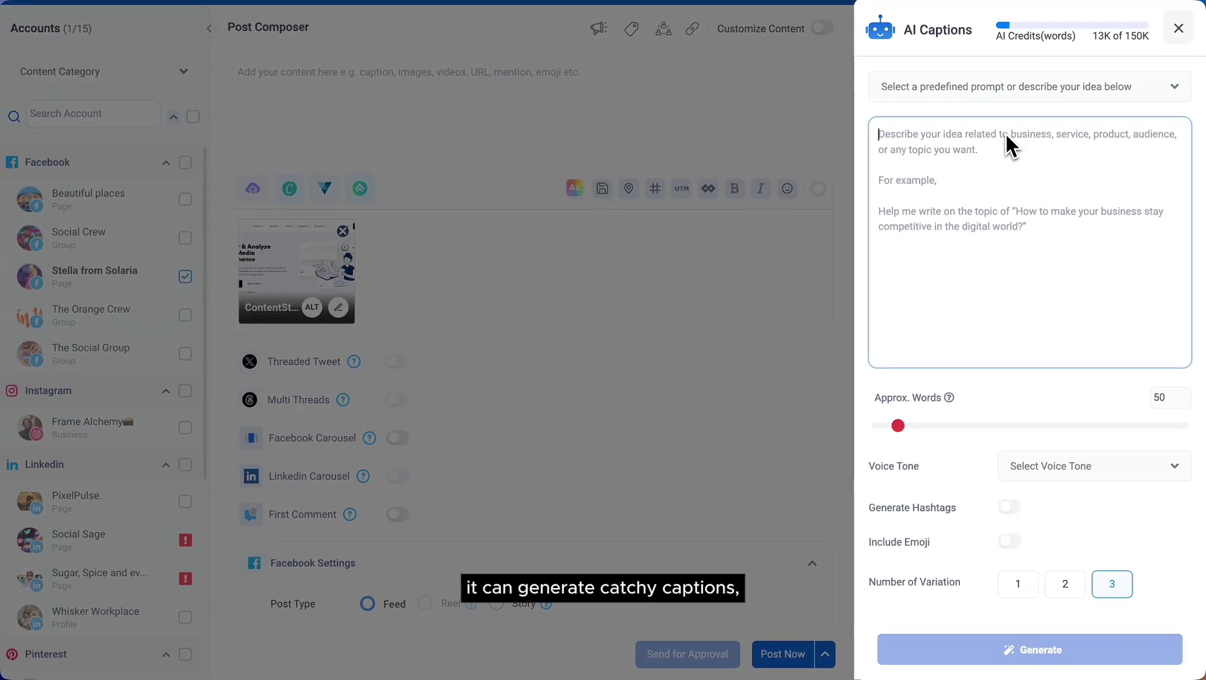
text(Create a social caption about ContentStudio's Analytical features.)
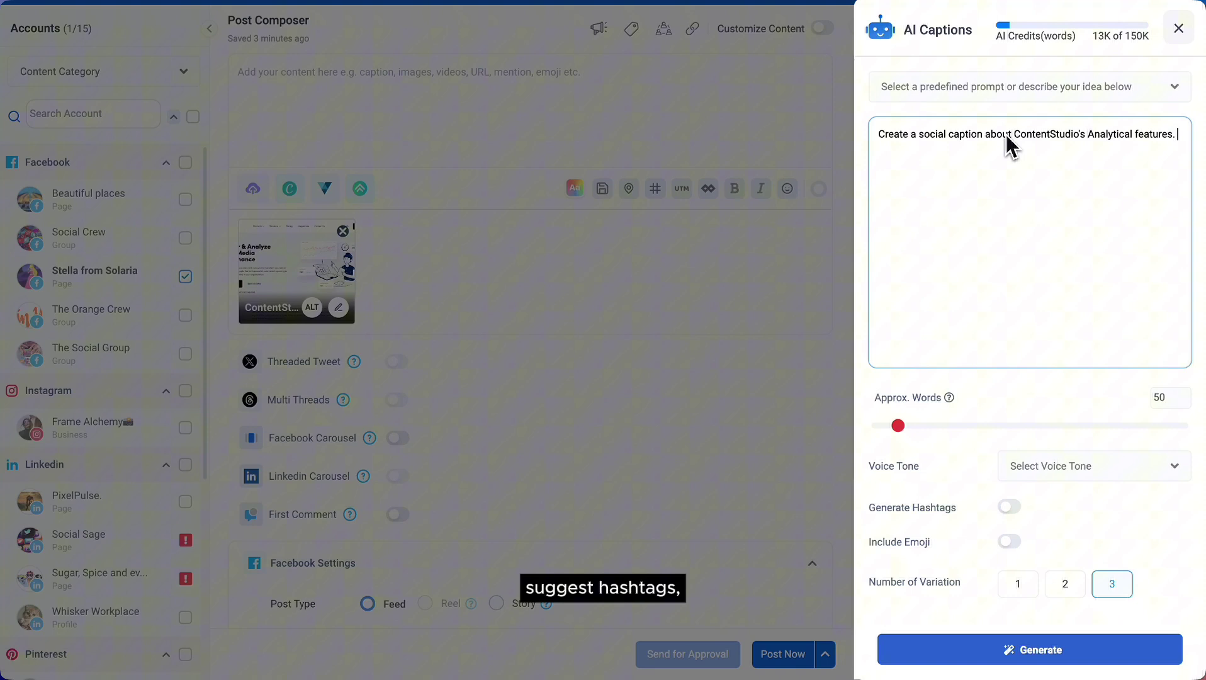
click(1040, 464)
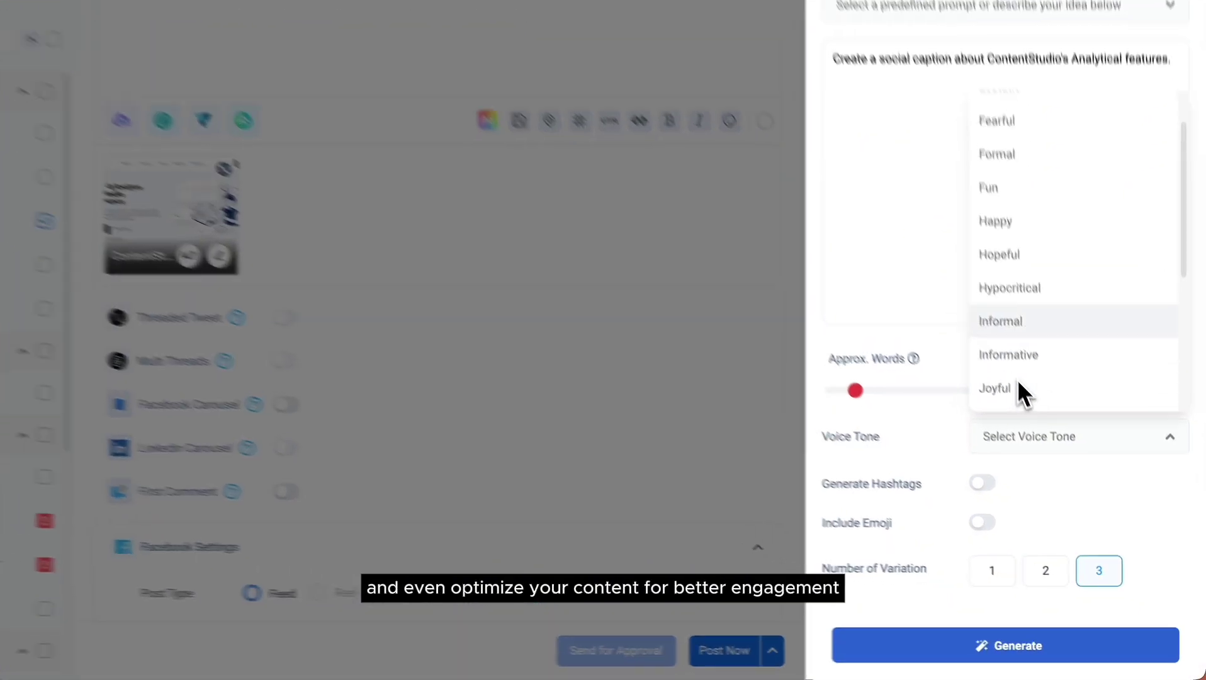
click(994, 303)
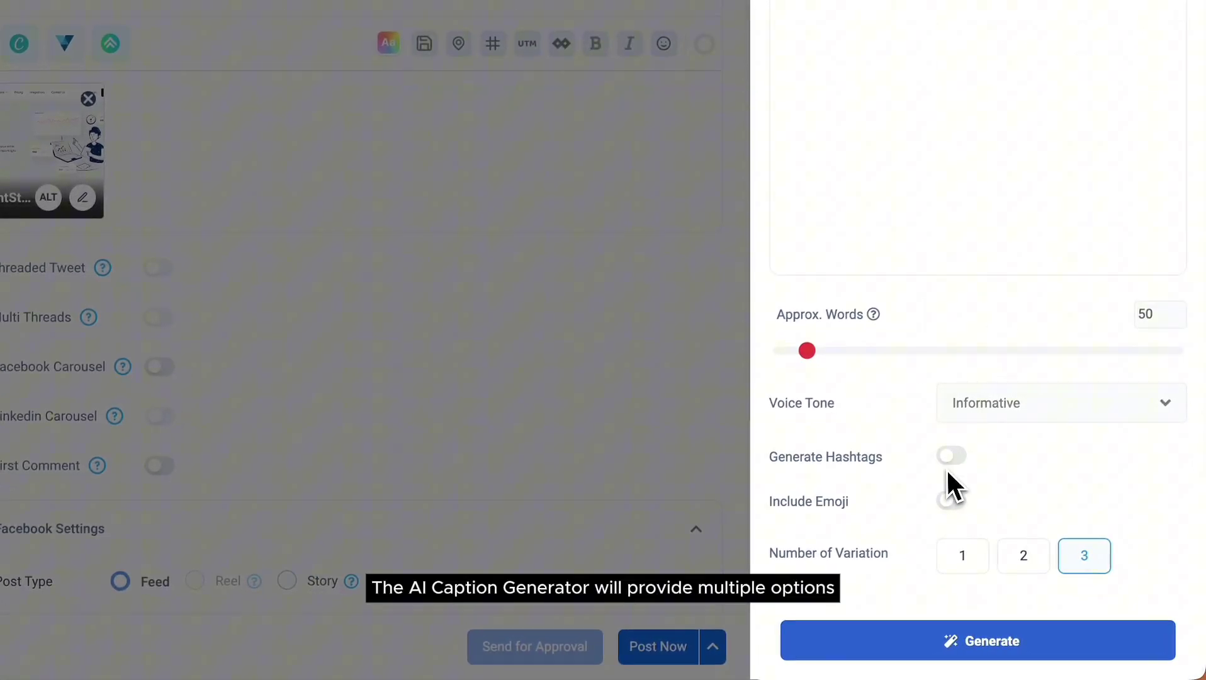
click(950, 502)
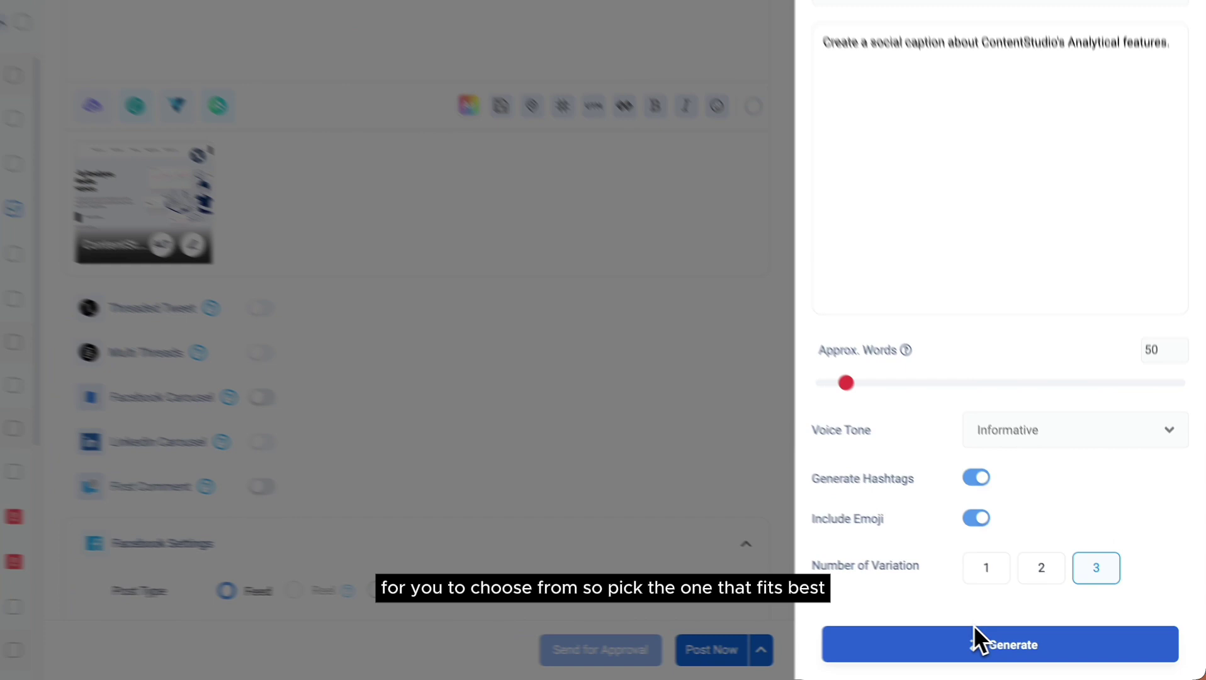
click(977, 640)
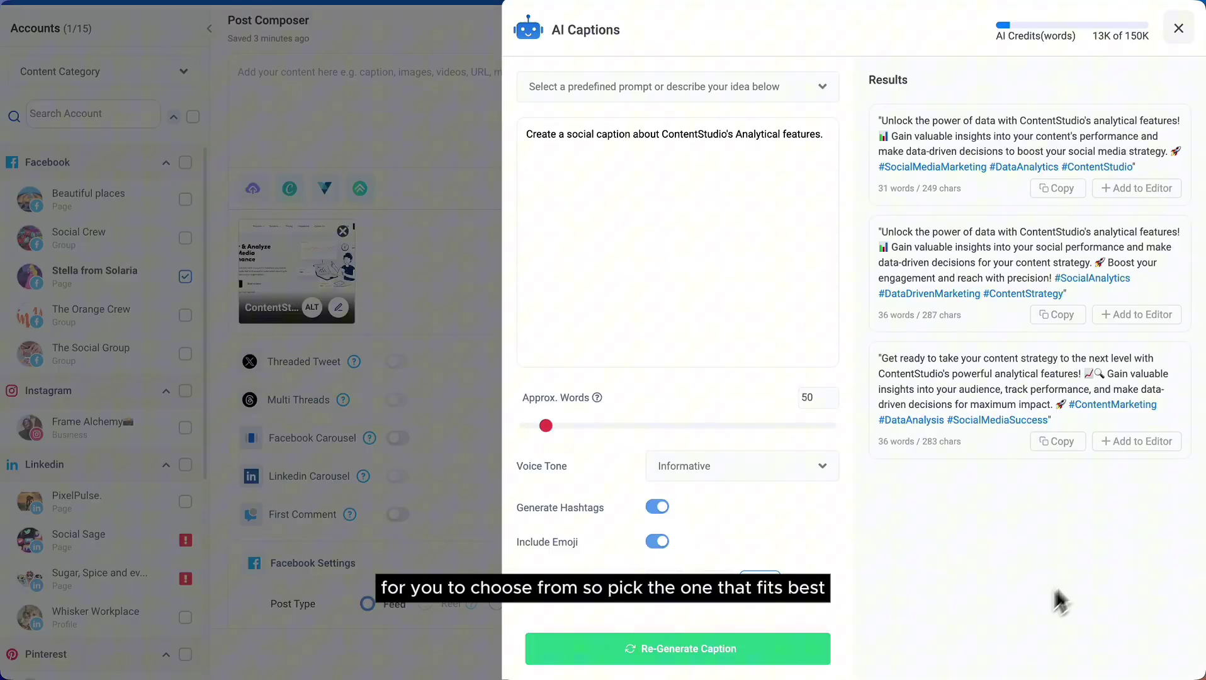
Insert the third AI caption into the post with the hashtags on their own line.
click(1136, 441)
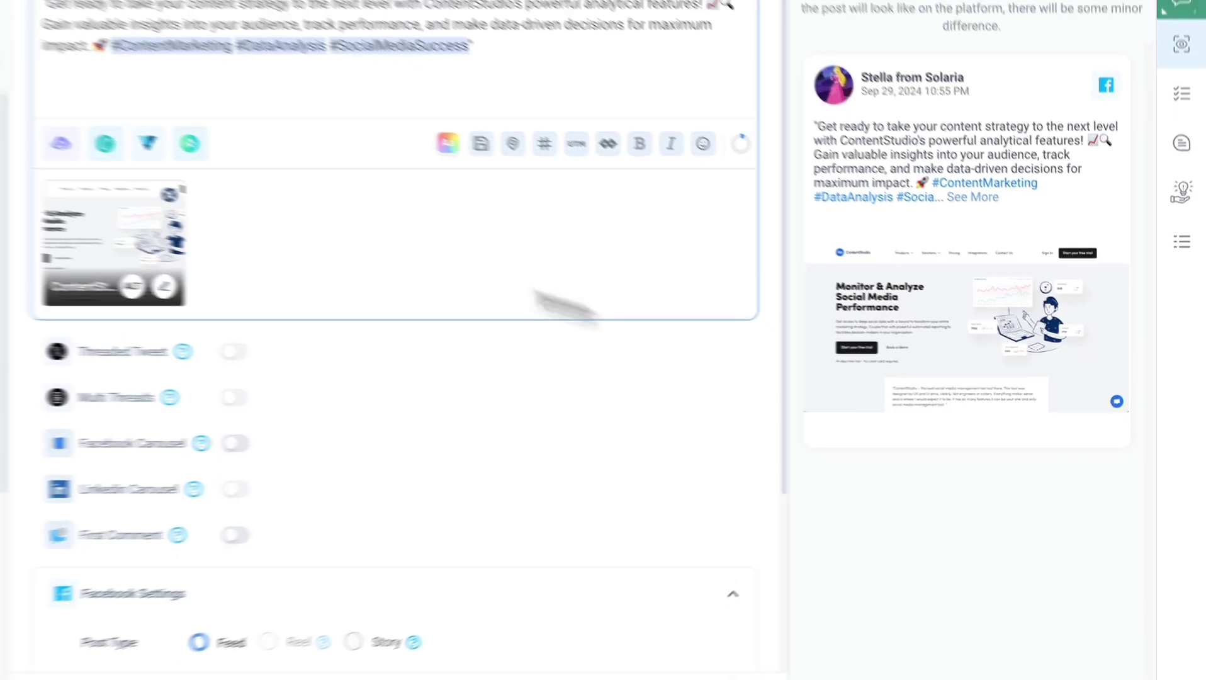
click(273, 100)
key(Return)
key(Return)
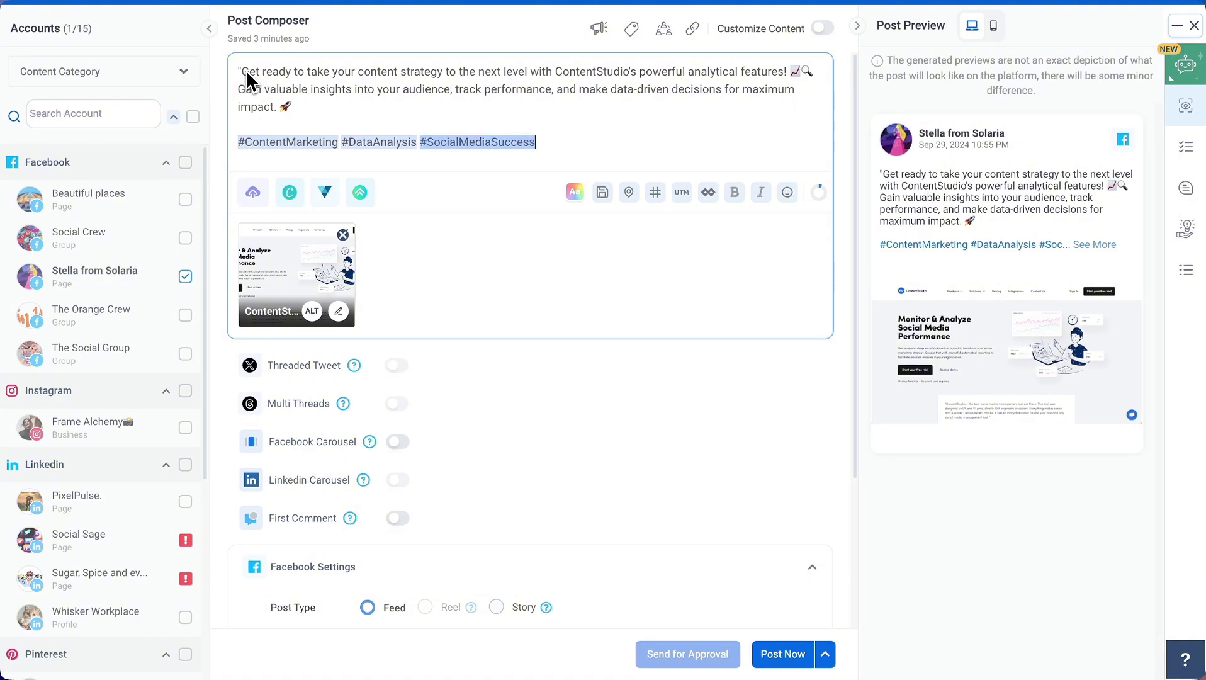
click(556, 153)
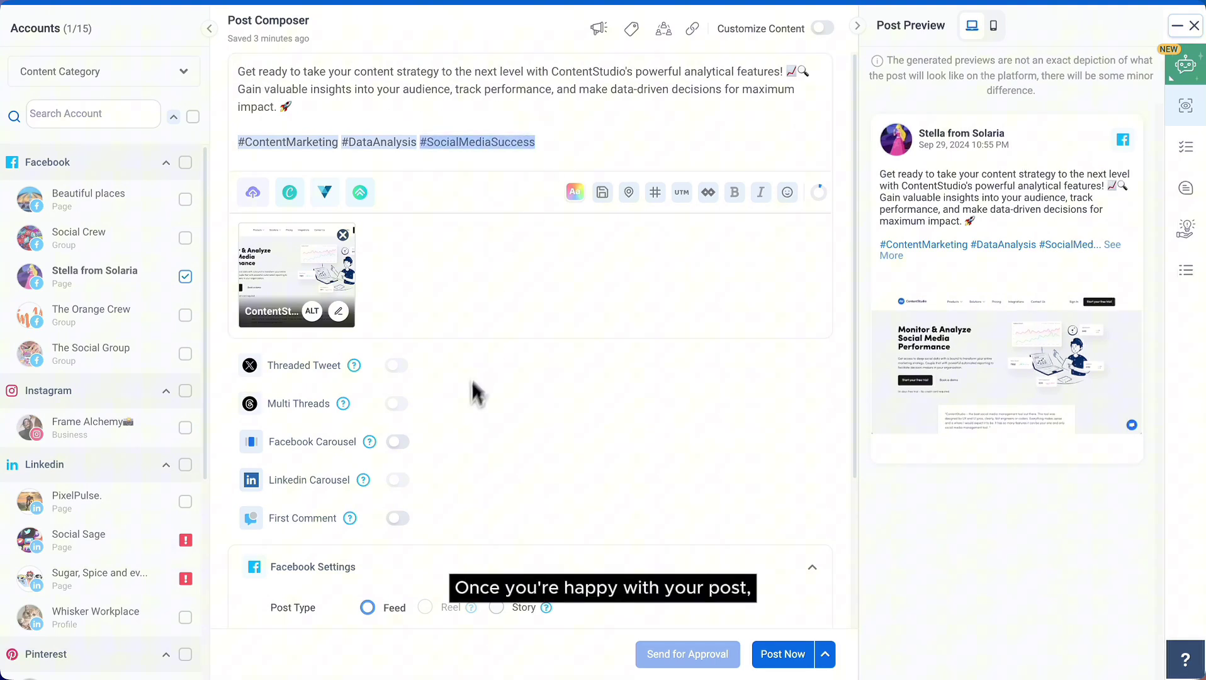
scroll(463, 412, down, 3)
scroll(462, 413, down, 1)
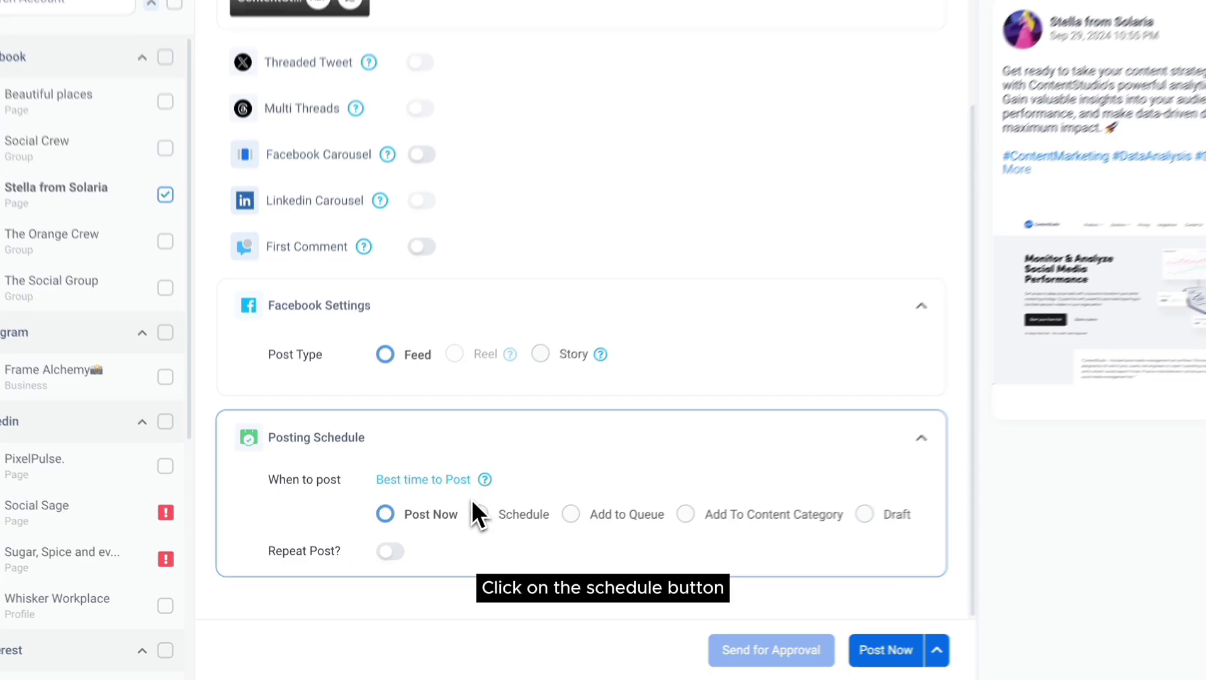
Schedule the post for Sep 30, 2024 at 11:00 PM.
click(482, 514)
click(944, 422)
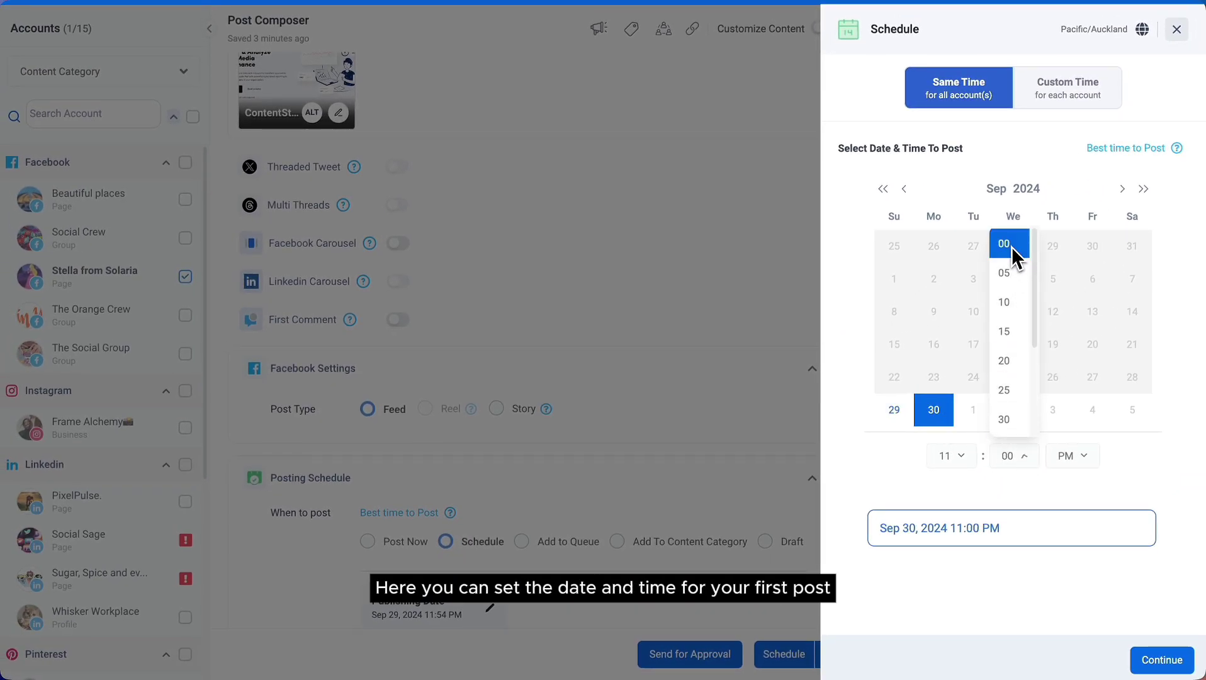
click(1007, 243)
Confirm the Sep 30 time, set the post to repeat once after 3 weeks, and schedule it.
click(1162, 659)
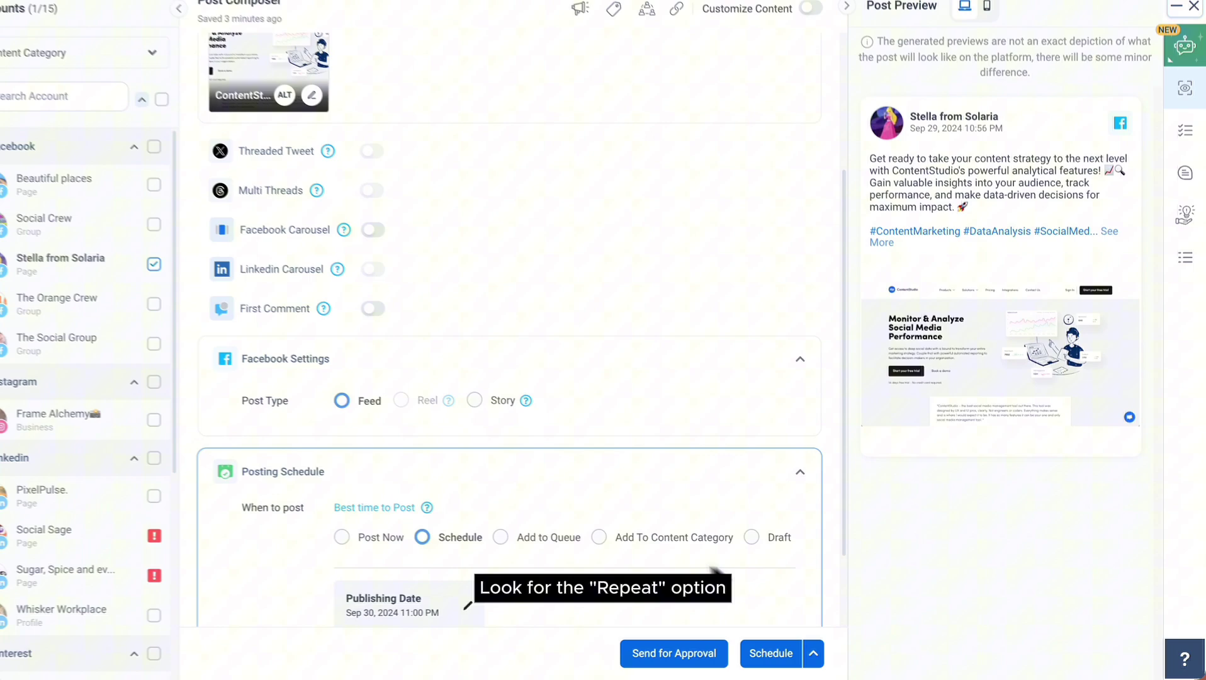
scroll(714, 568, down, 2)
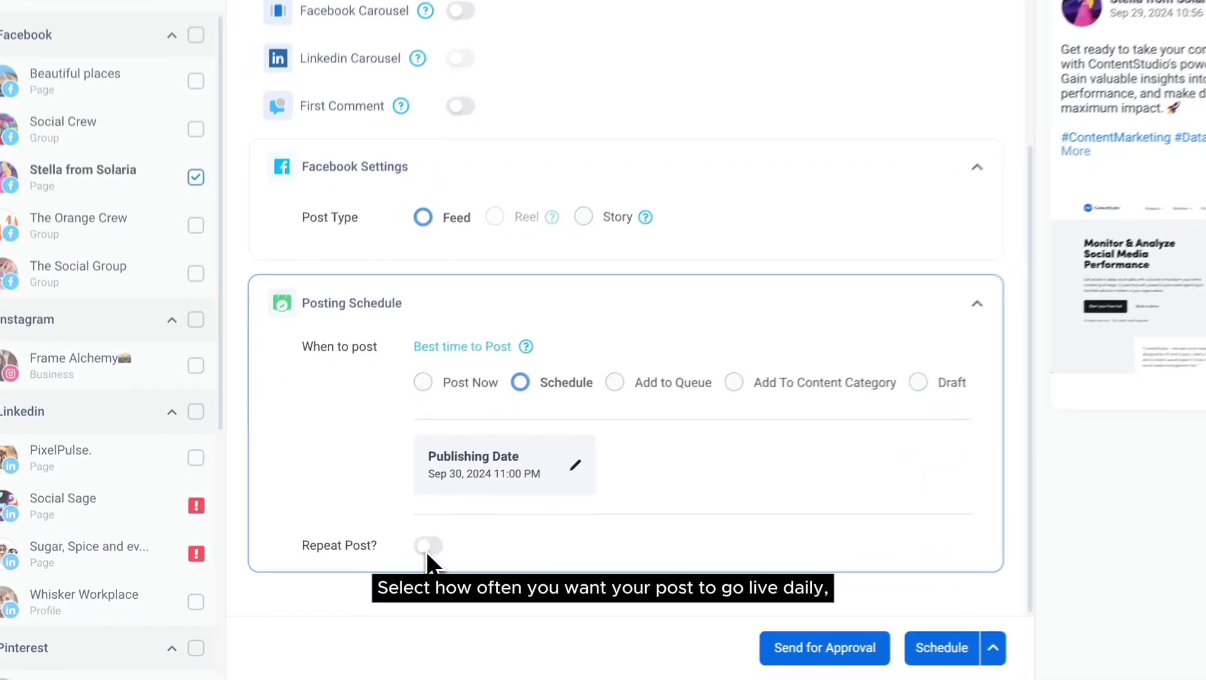
click(428, 549)
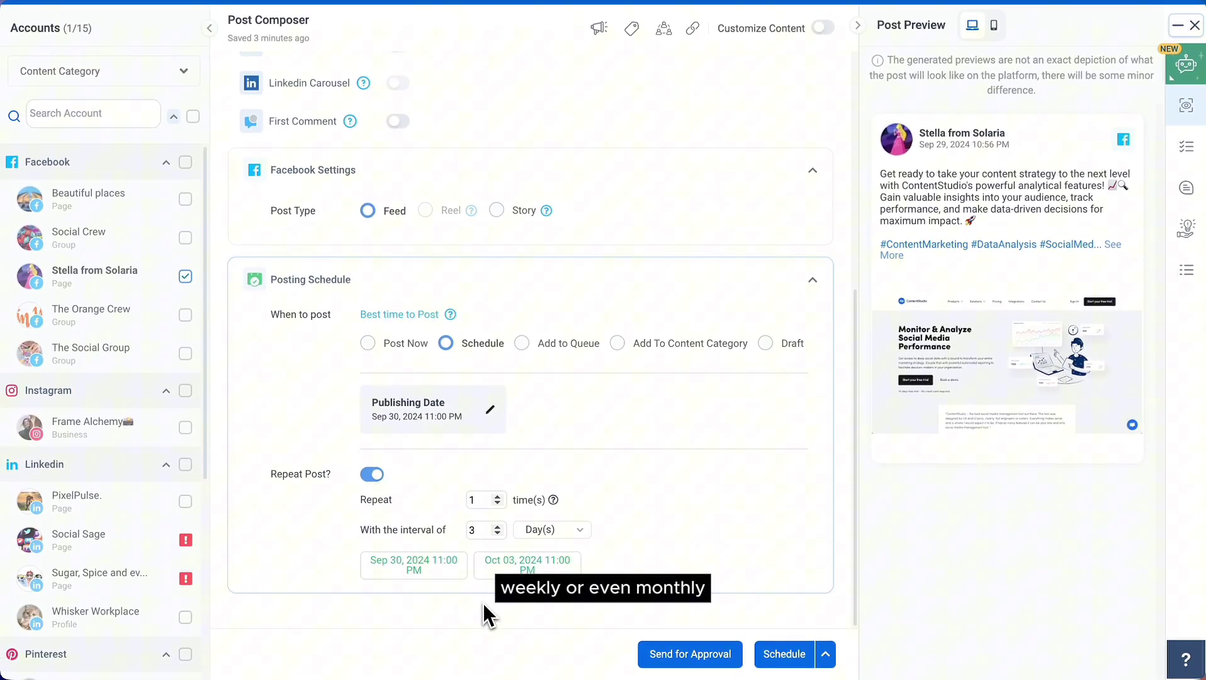
click(566, 537)
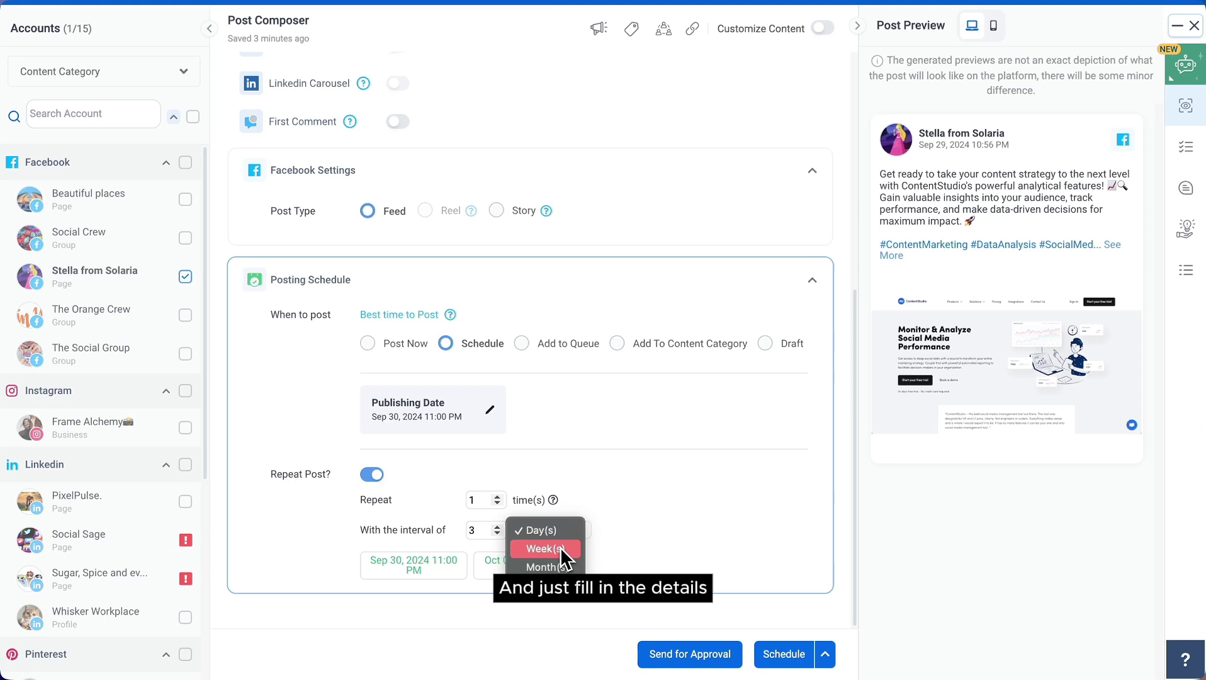
click(564, 549)
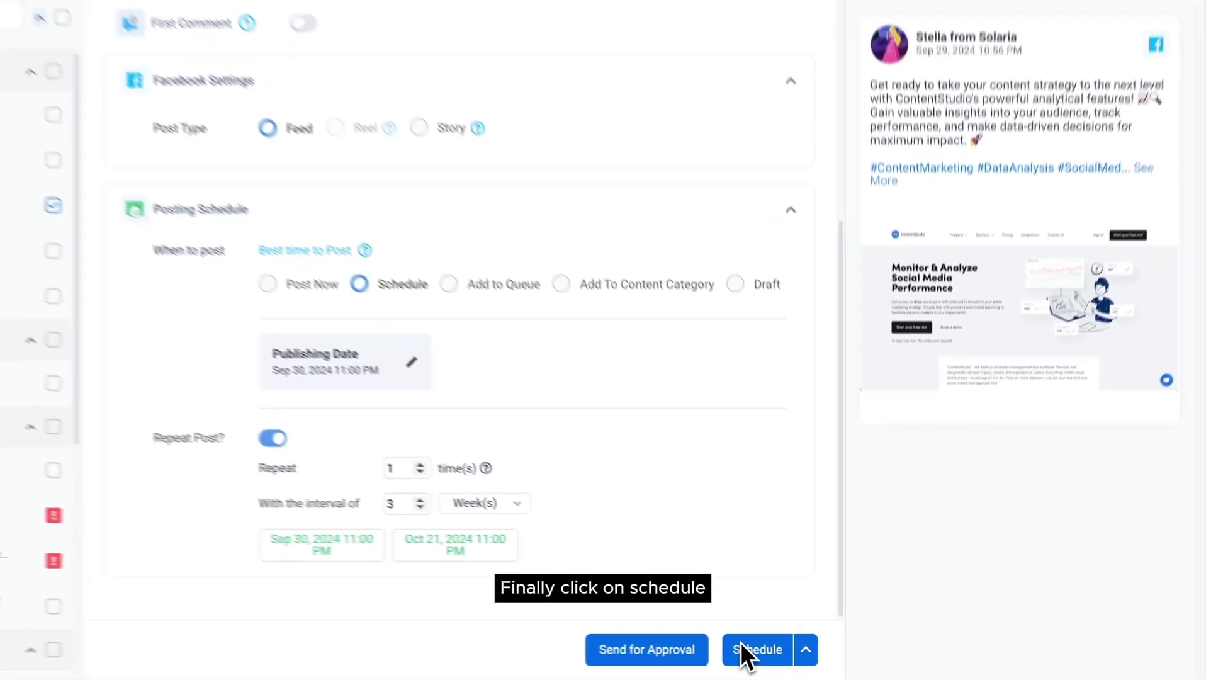
click(775, 659)
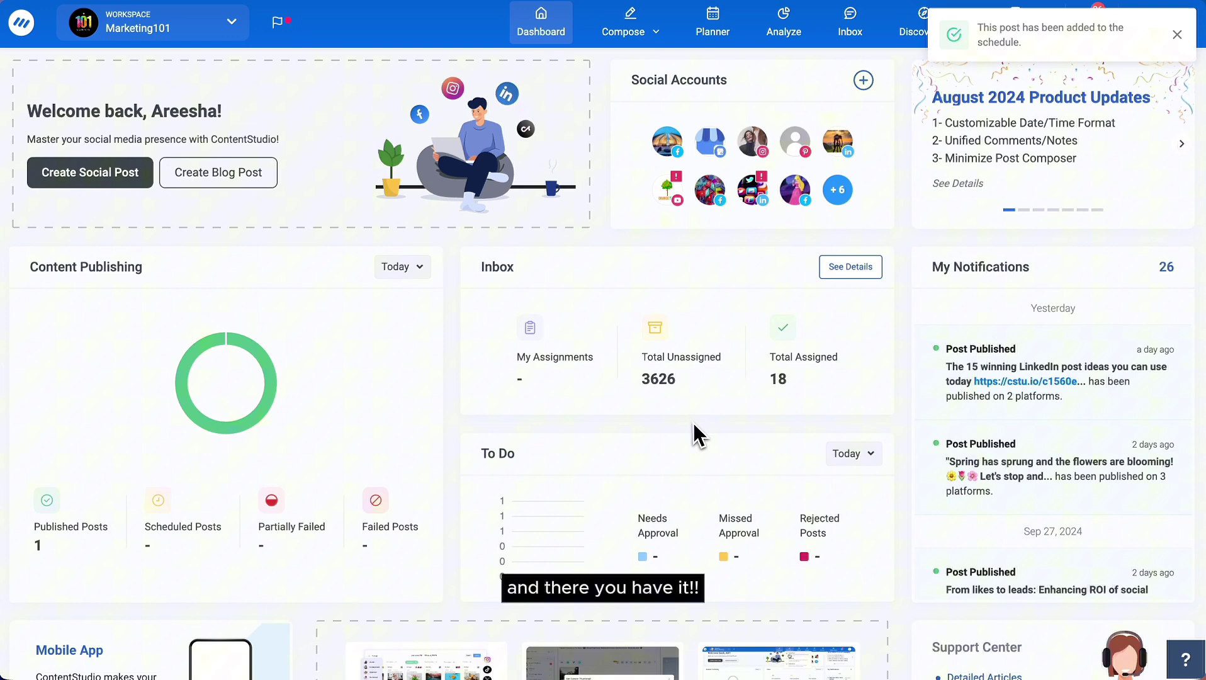